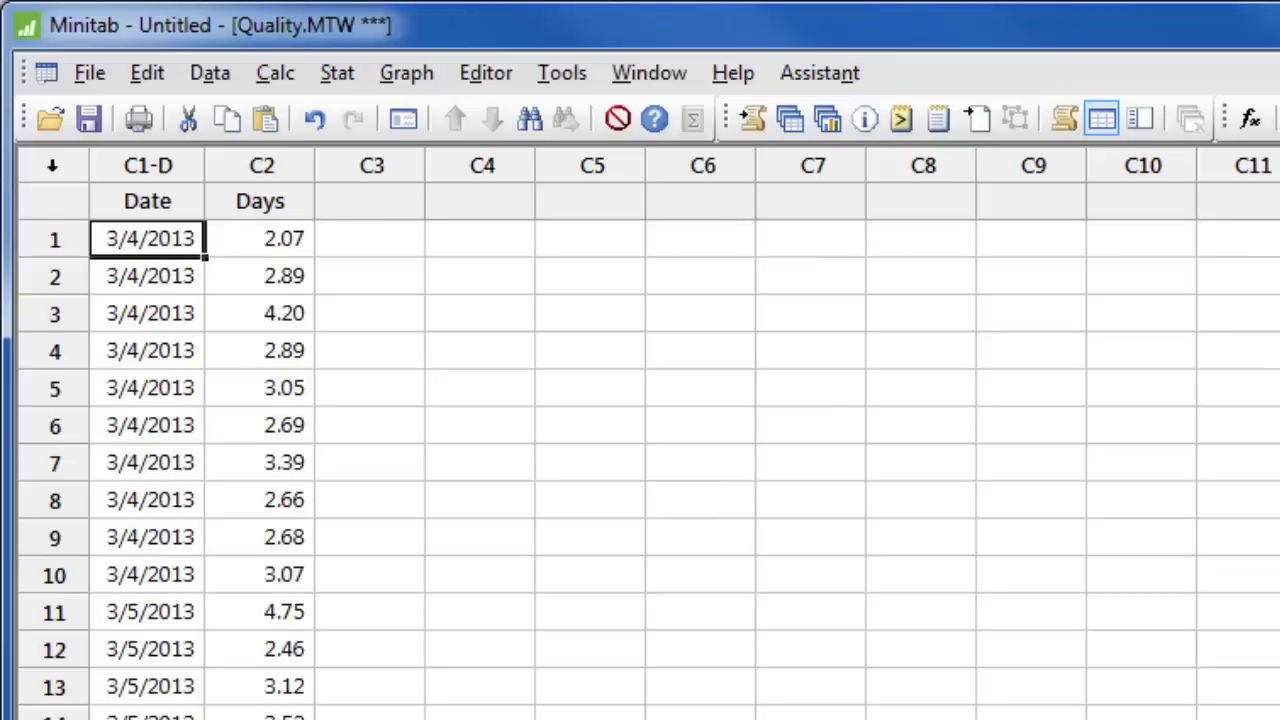
# Run Normal Capability Analysis on Days with subgroup size 10 and upper spec 6, giving Ppk/Cpk 1.55.
pyautogui.click(340, 75)
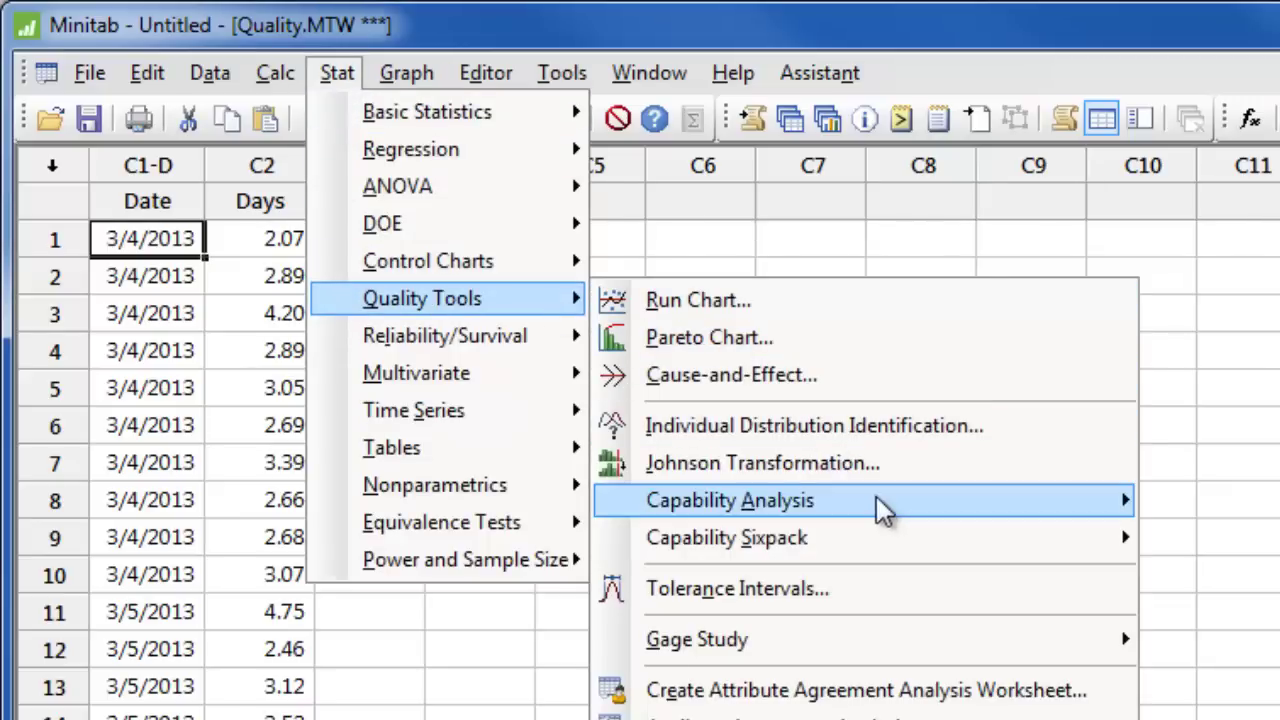
pyautogui.moveTo(202, 260)
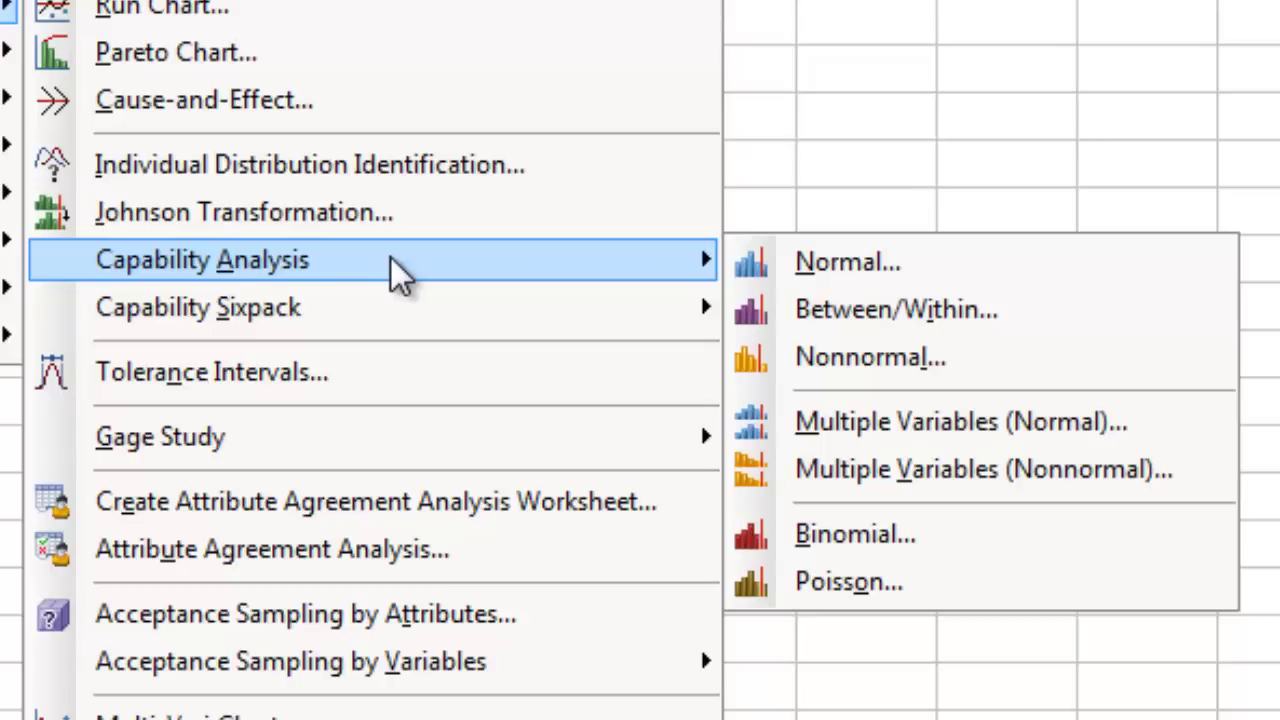
pyautogui.click(967, 268)
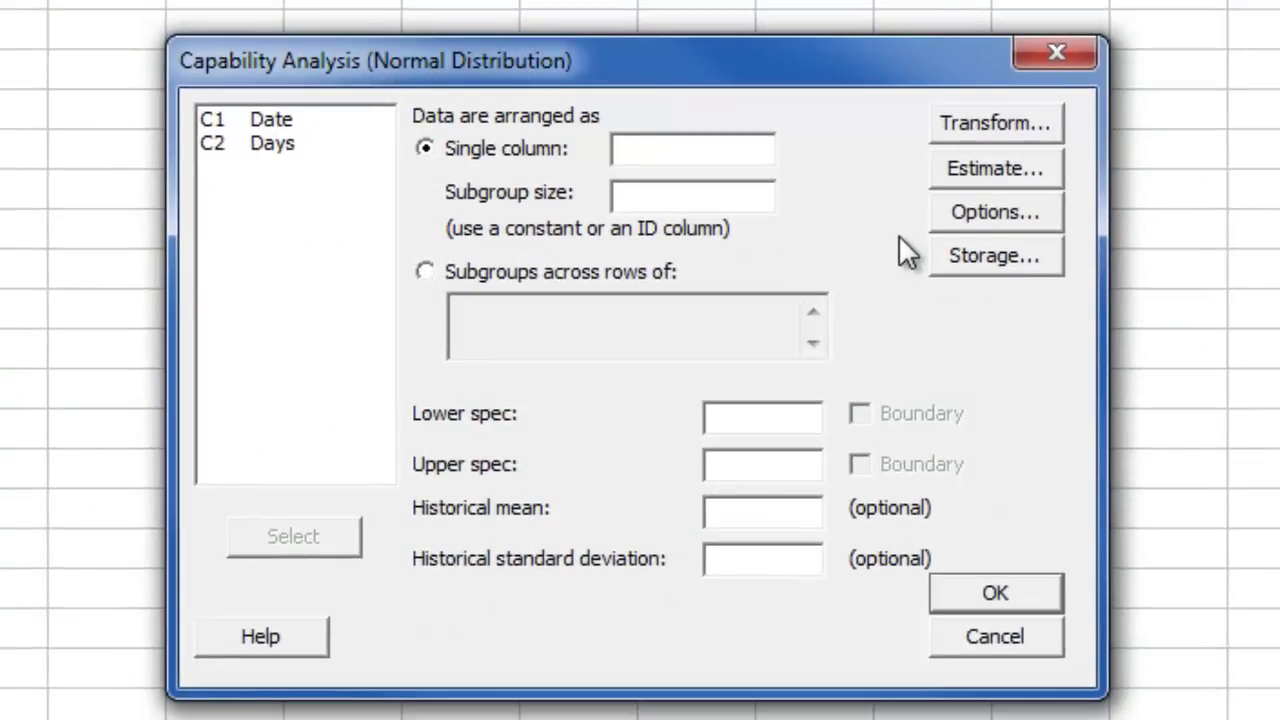
pyautogui.click(280, 140)
pyautogui.click(264, 530)
pyautogui.write('10')
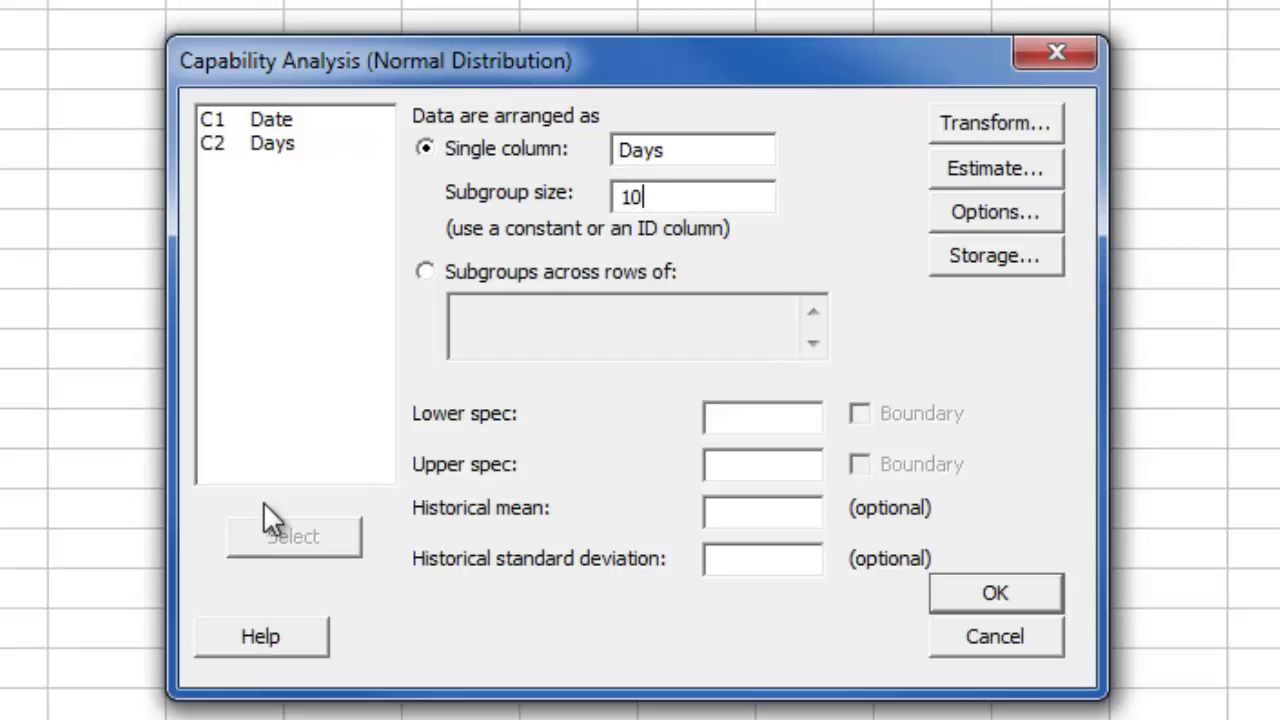
pyautogui.click(760, 466)
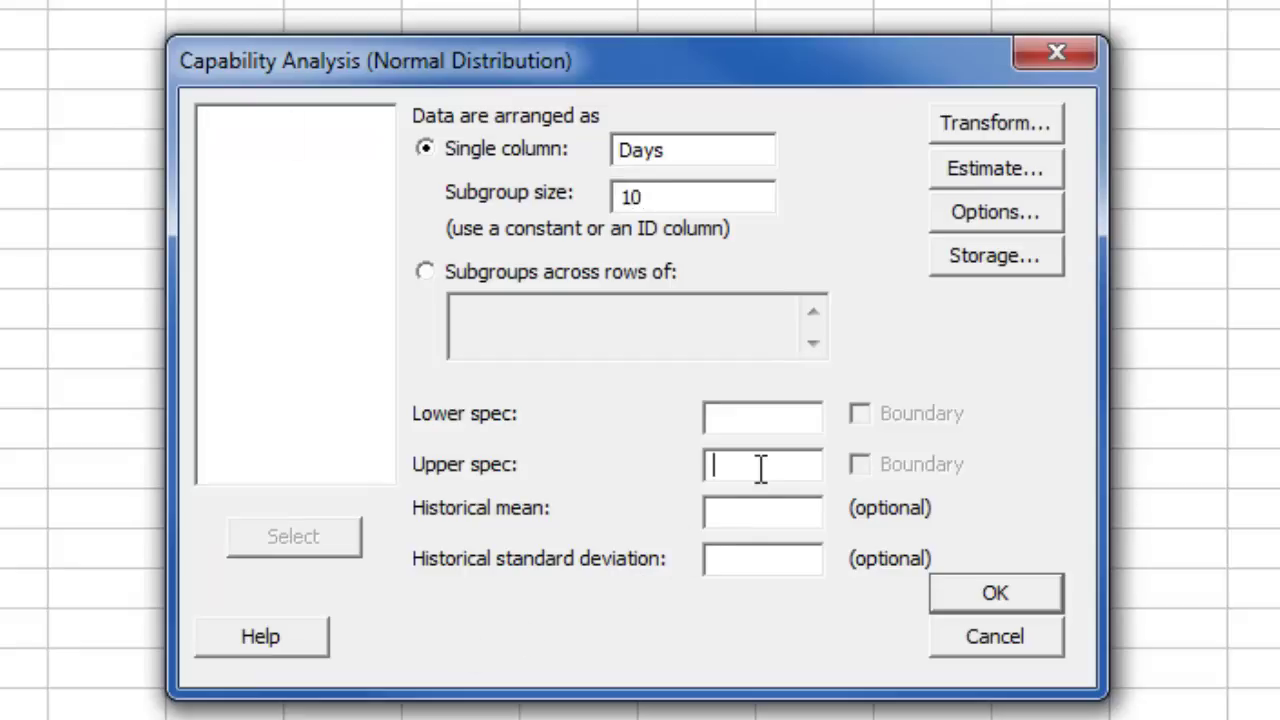
pyautogui.write('6')
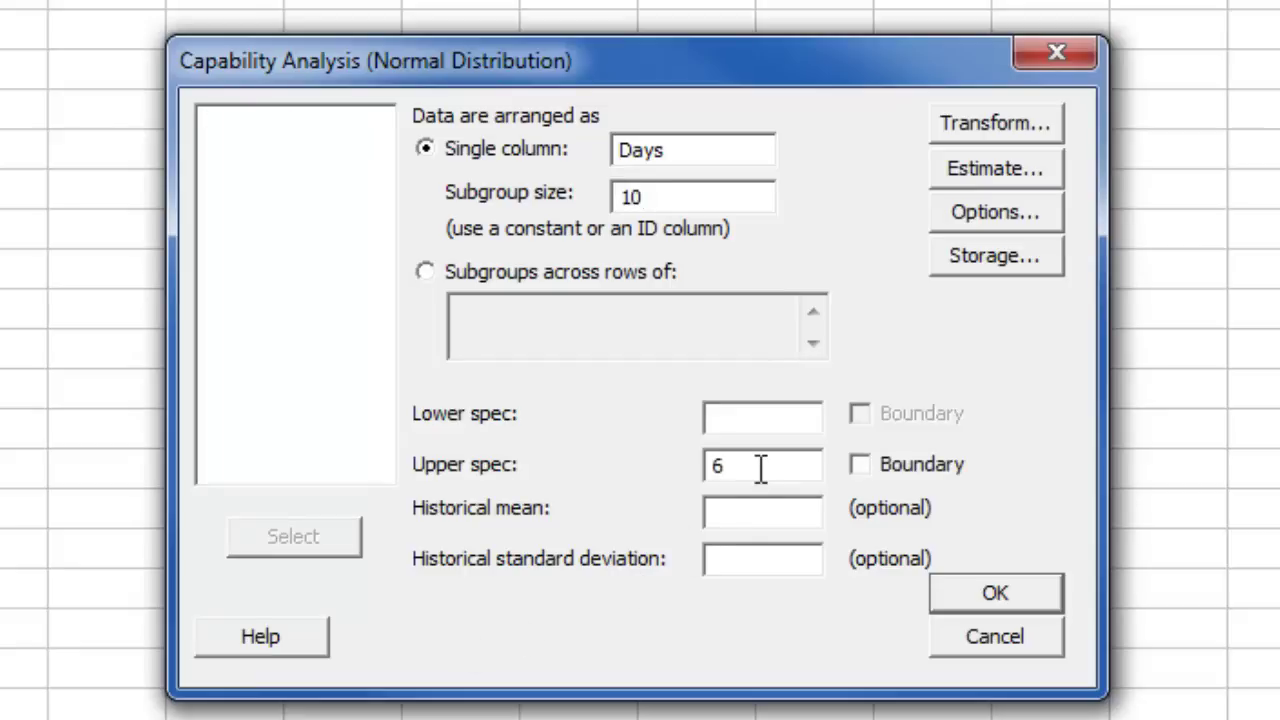
pyautogui.click(958, 597)
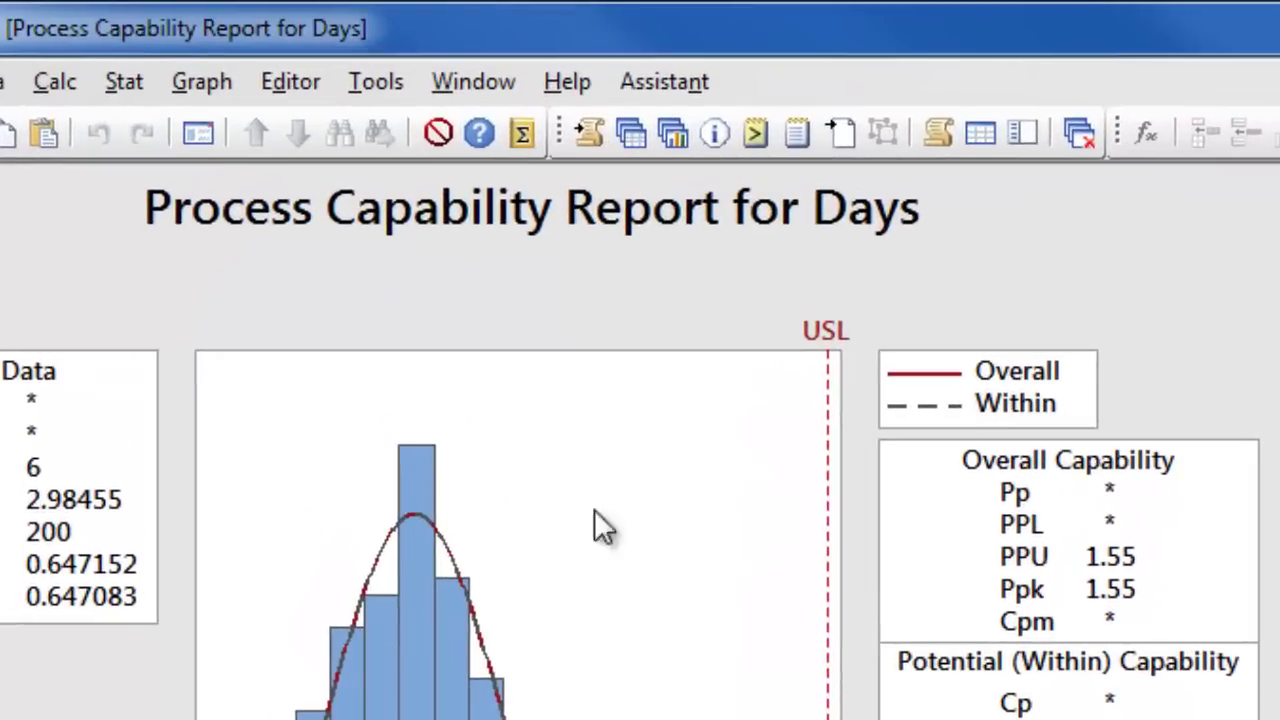
# Regenerate the Days capability report with Benchmark Z's (σ level) selected in Options.
pyautogui.click(197, 138)
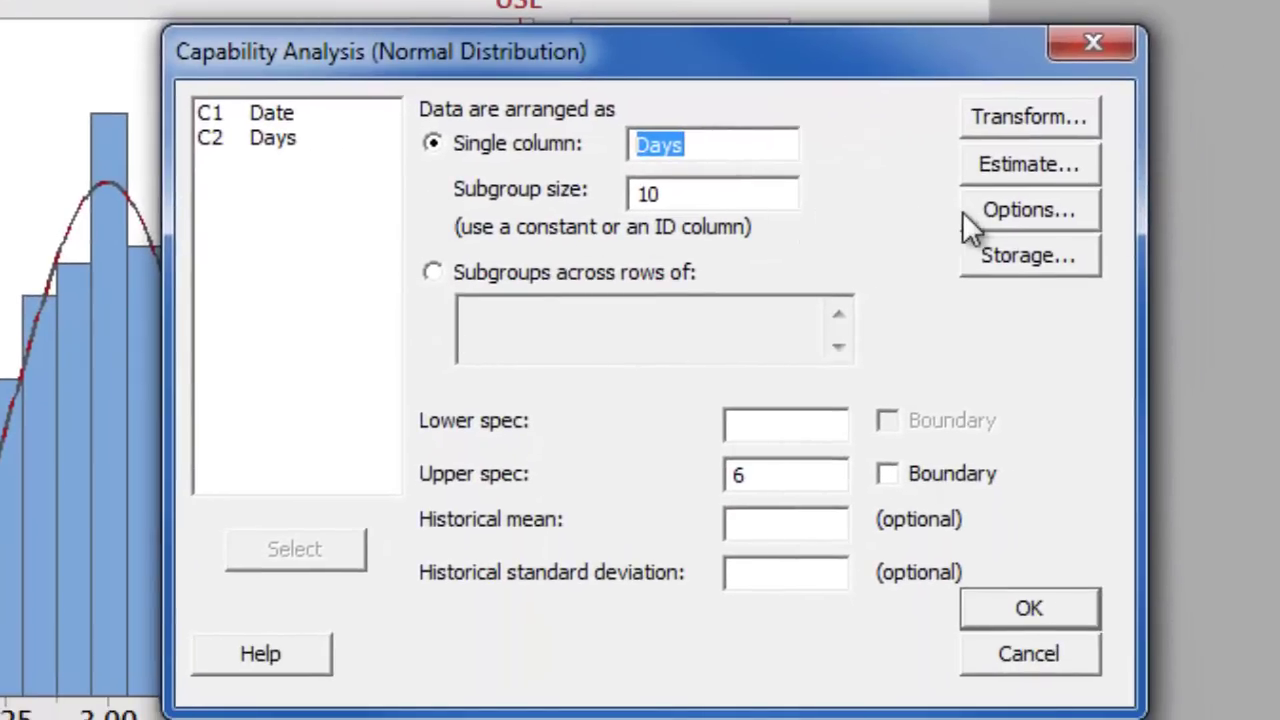
pyautogui.click(977, 213)
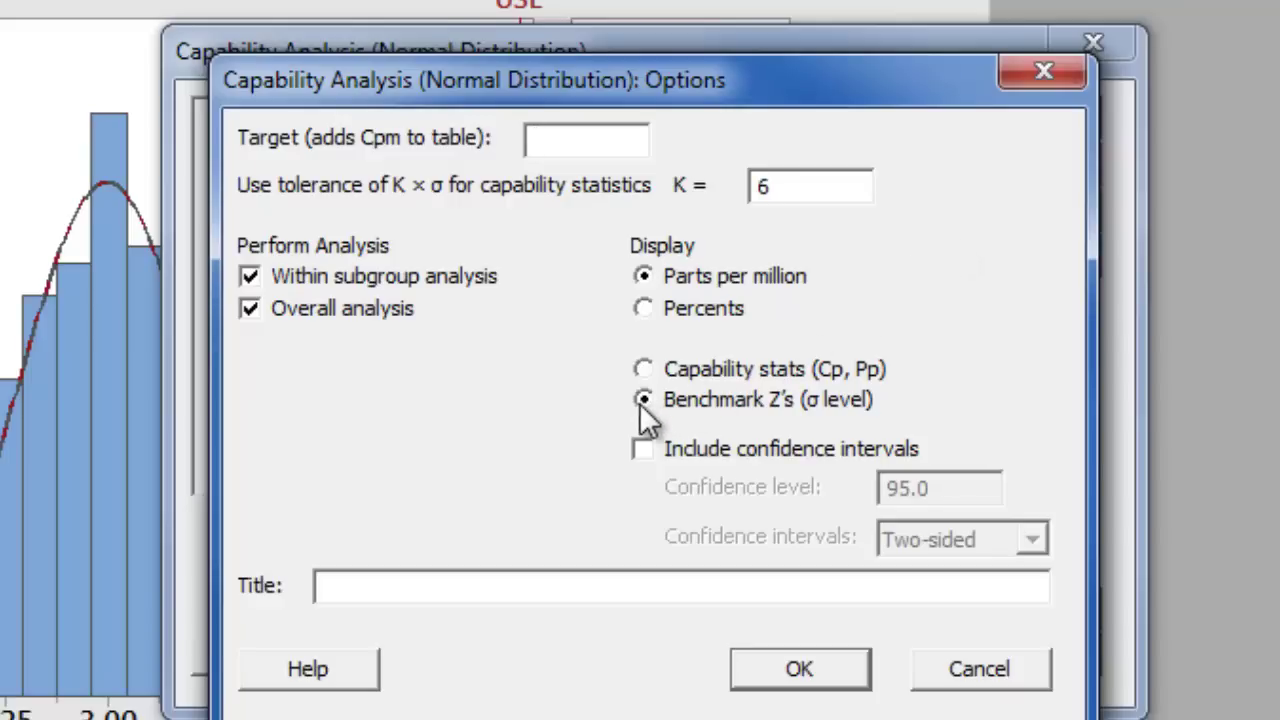
pyautogui.click(798, 668)
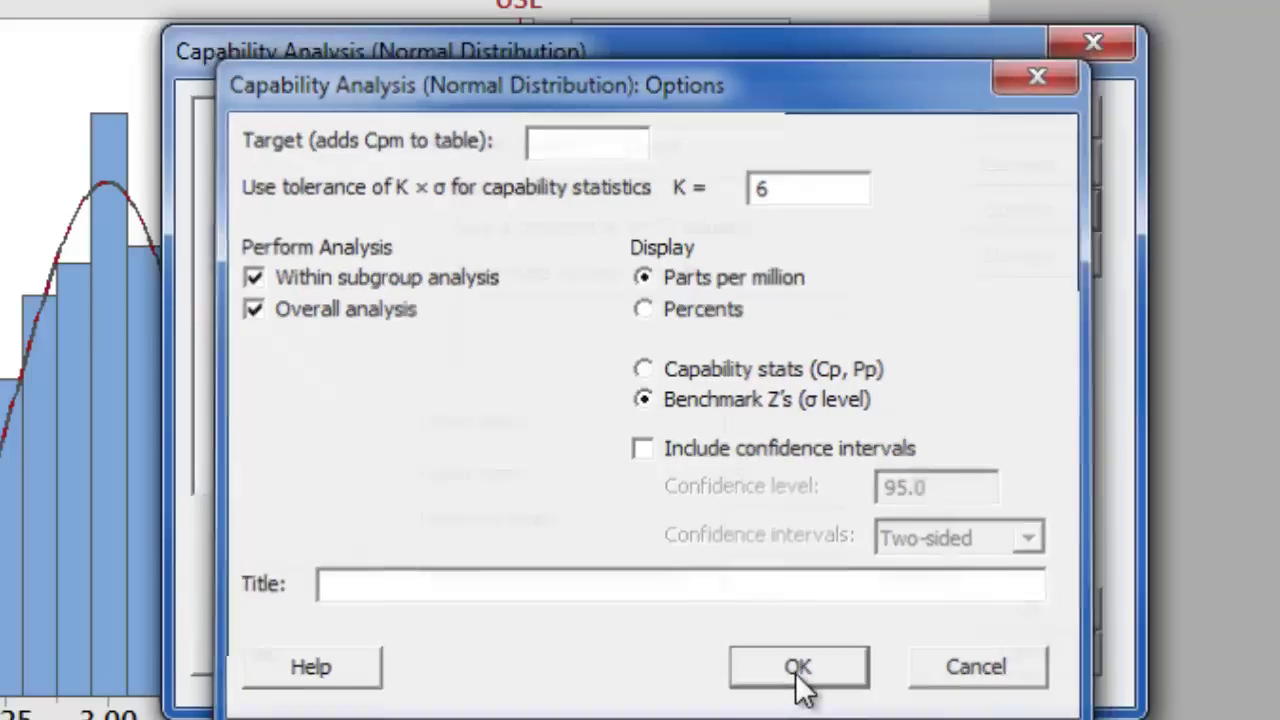
pyautogui.click(1010, 606)
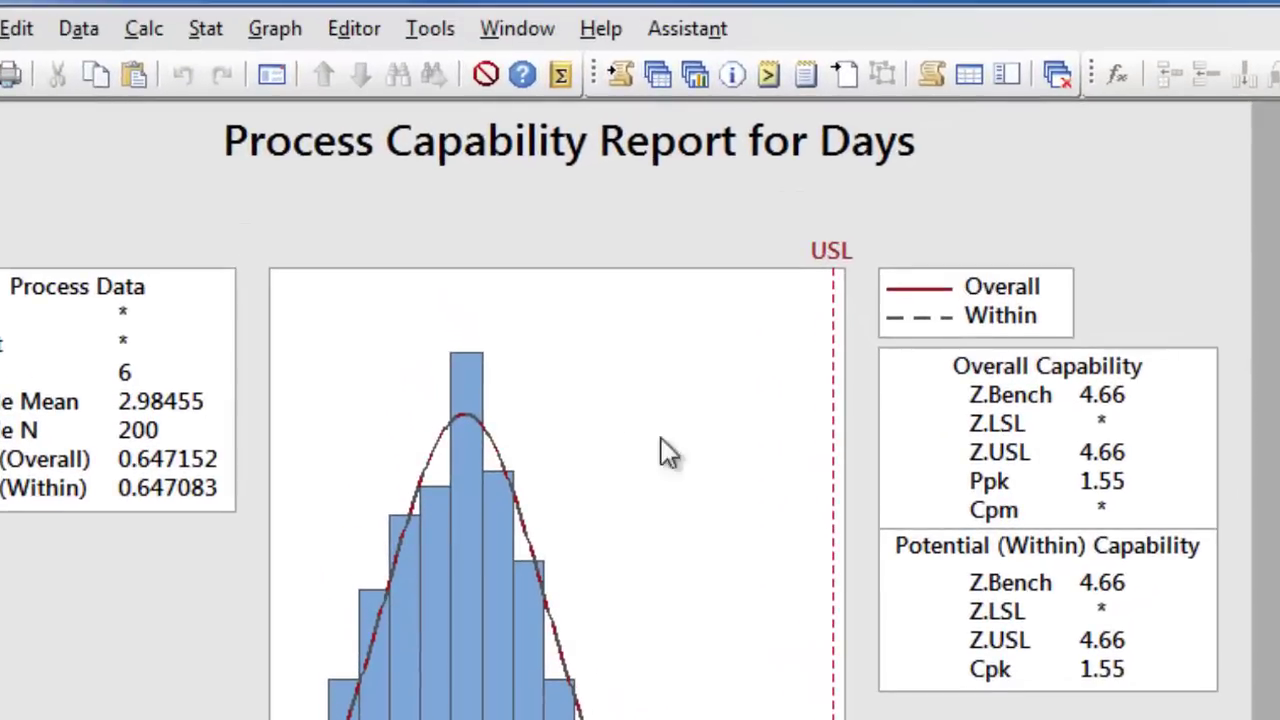
# Bring up the Stat menu to look for the Capability Sixpack report.
pyautogui.click(206, 32)
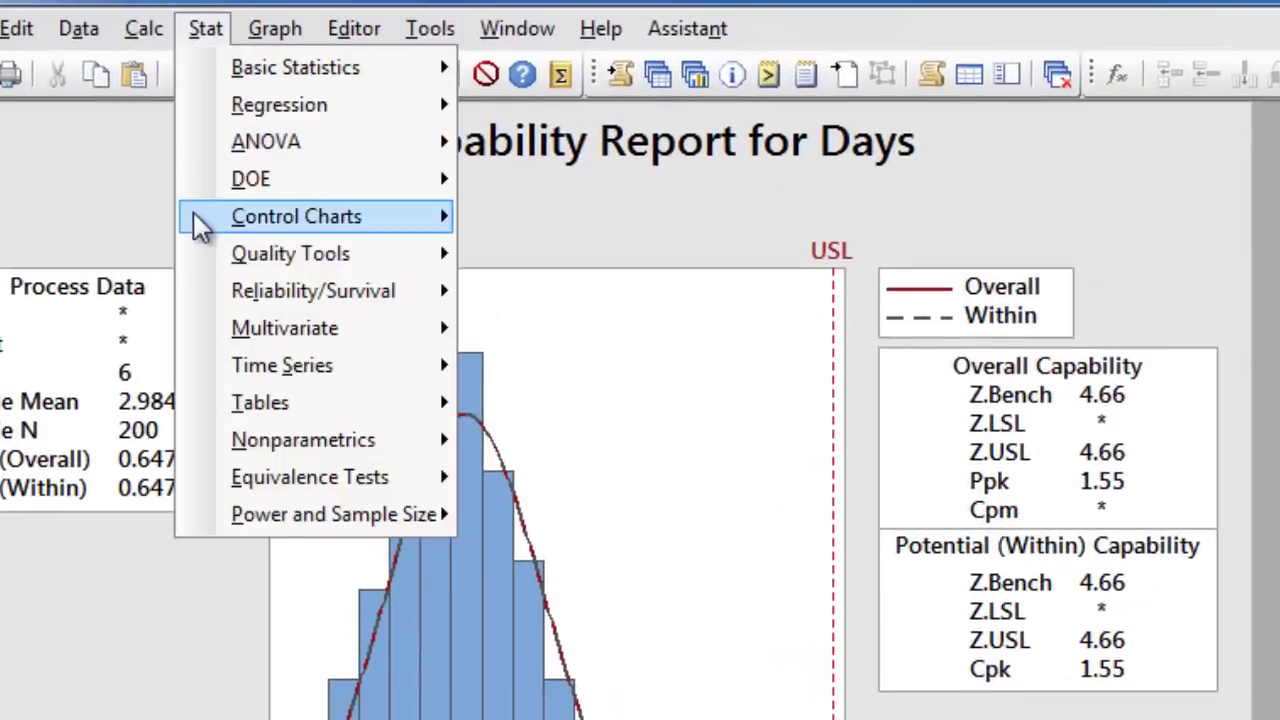